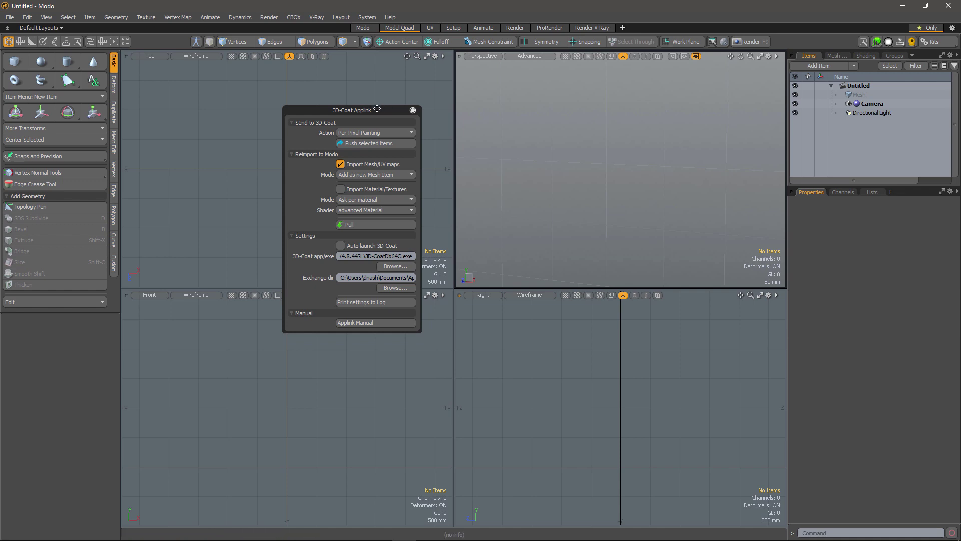
# Examine the available send actions in the 3D-Coat Applink dialog.
pyautogui.moveTo(386, 116); pyautogui.dragTo(342, 139)
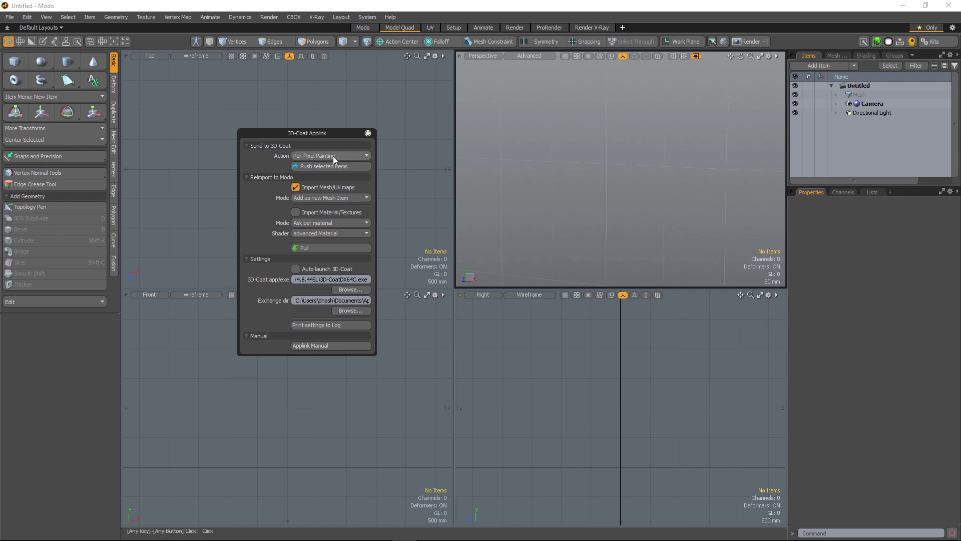
pyautogui.click(367, 157)
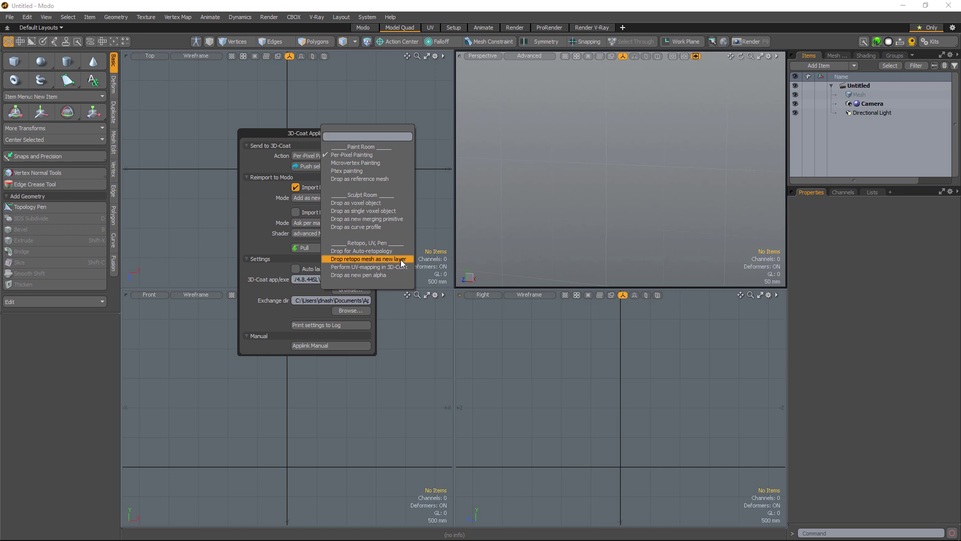
pyautogui.click(298, 133)
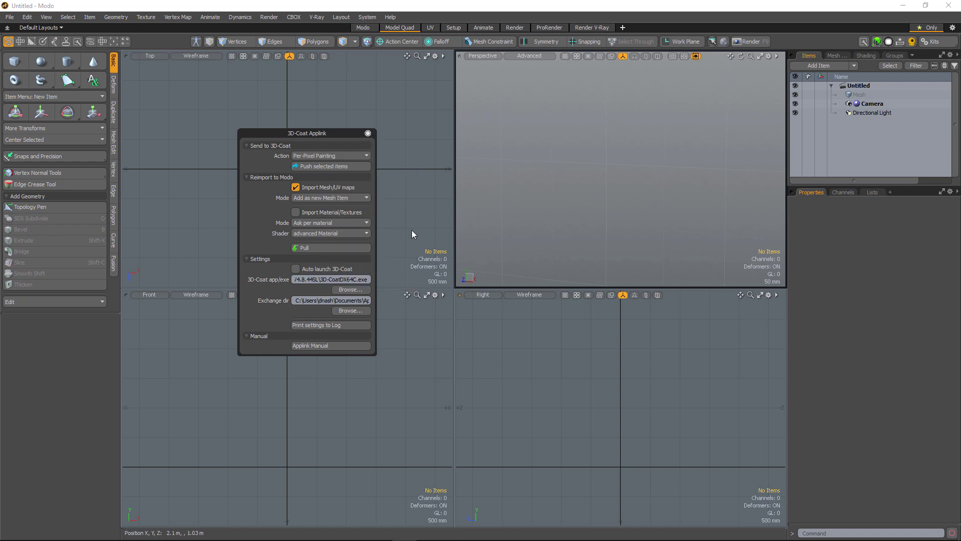
# Load the Man Body 01 mesh from the Human mesh presets into the scene and close the preset browser.
pyautogui.press('F6')
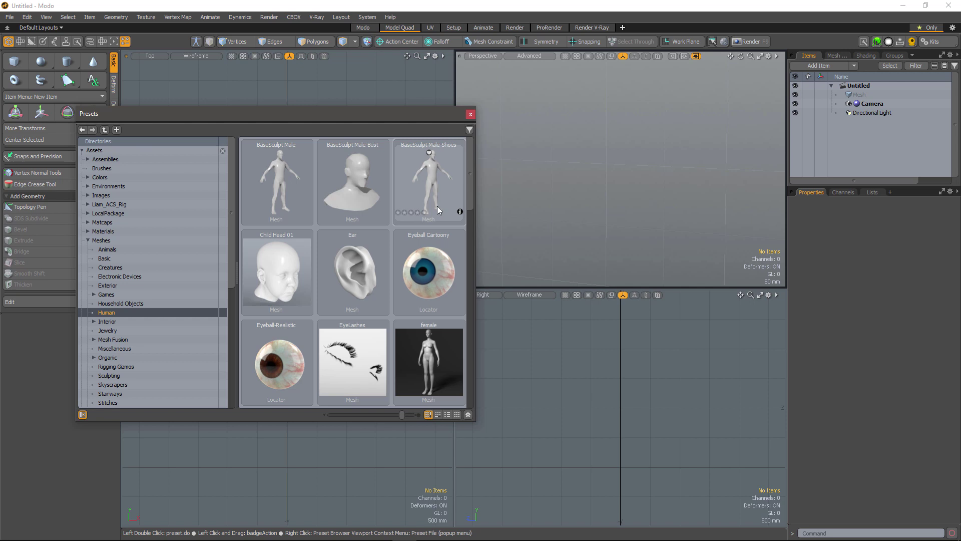
pyautogui.moveTo(470, 169); pyautogui.dragTo(461, 275)
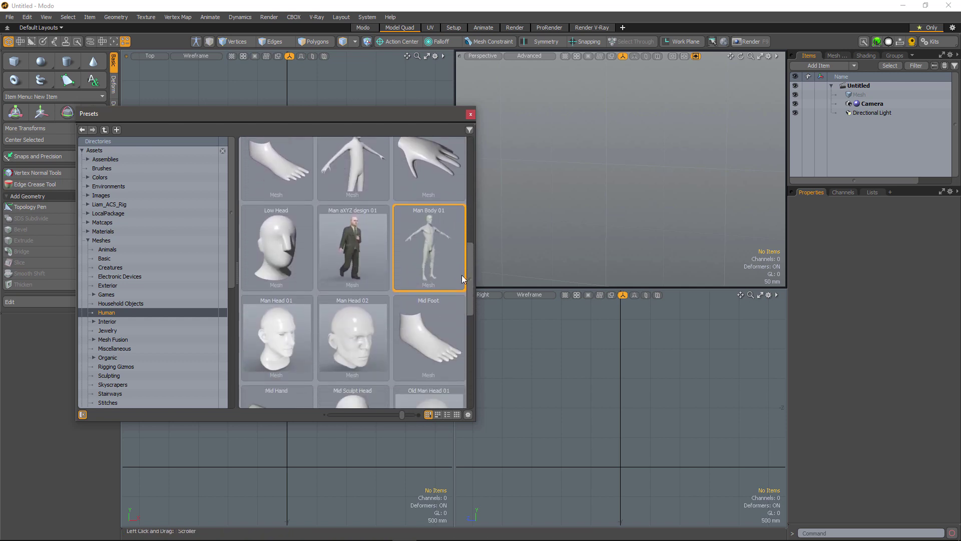
pyautogui.doubleClick(439, 242)
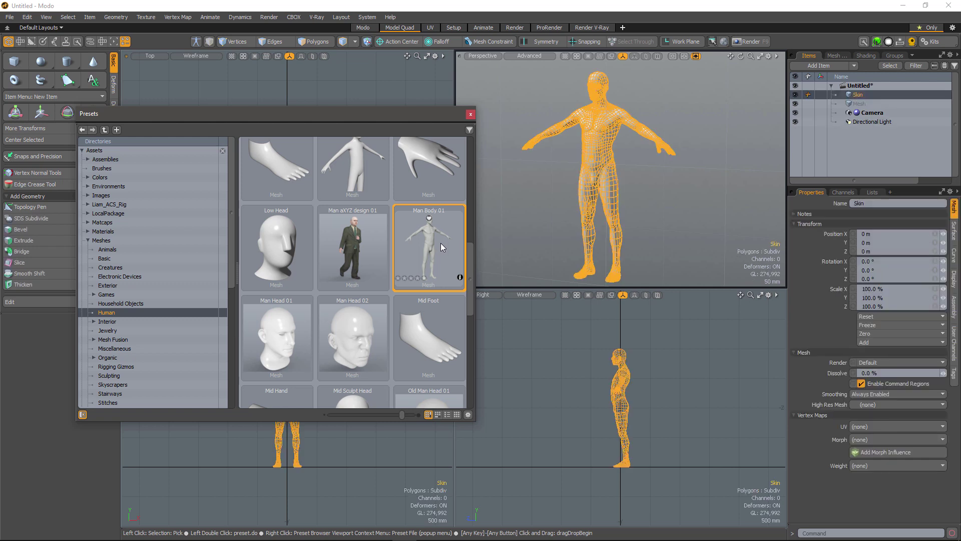
pyautogui.click(470, 114)
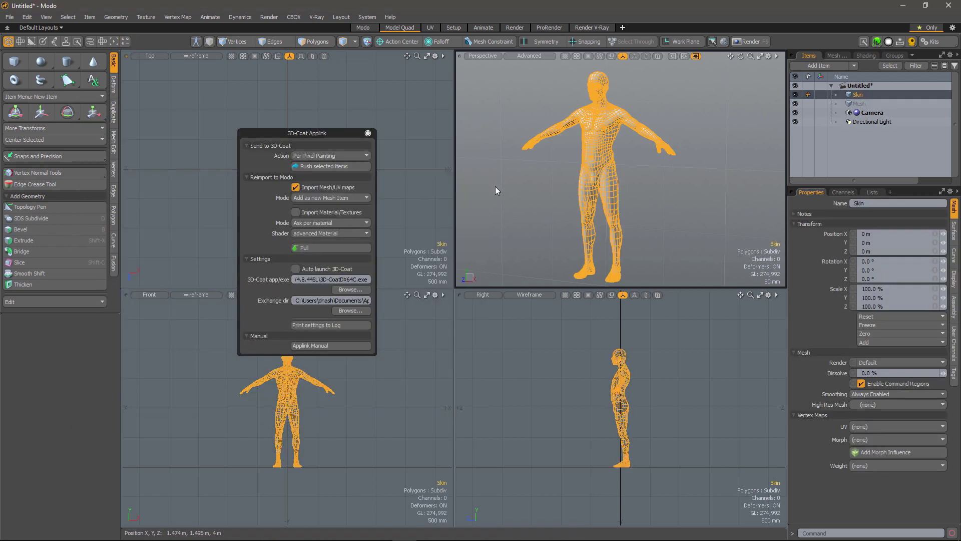
# Set the Applink action to drop the retopo mesh as a new layer and push the selected Skin mesh to 3D-Coat.
pyautogui.click(363, 155)
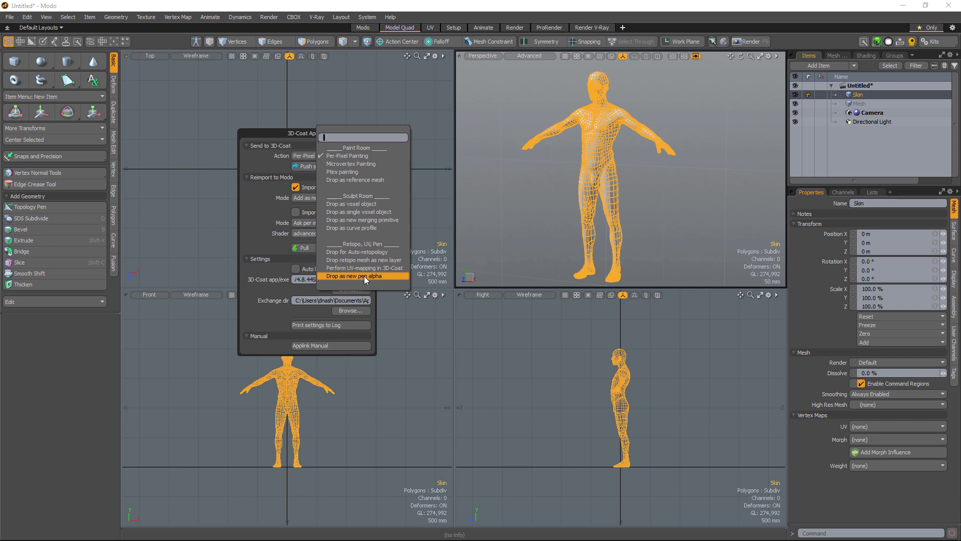
pyautogui.click(385, 260)
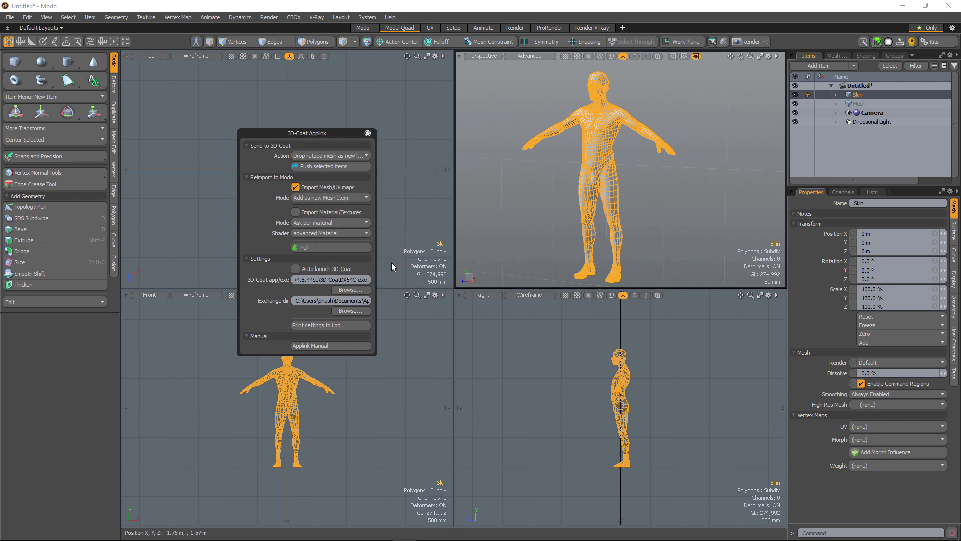
pyautogui.click(328, 166)
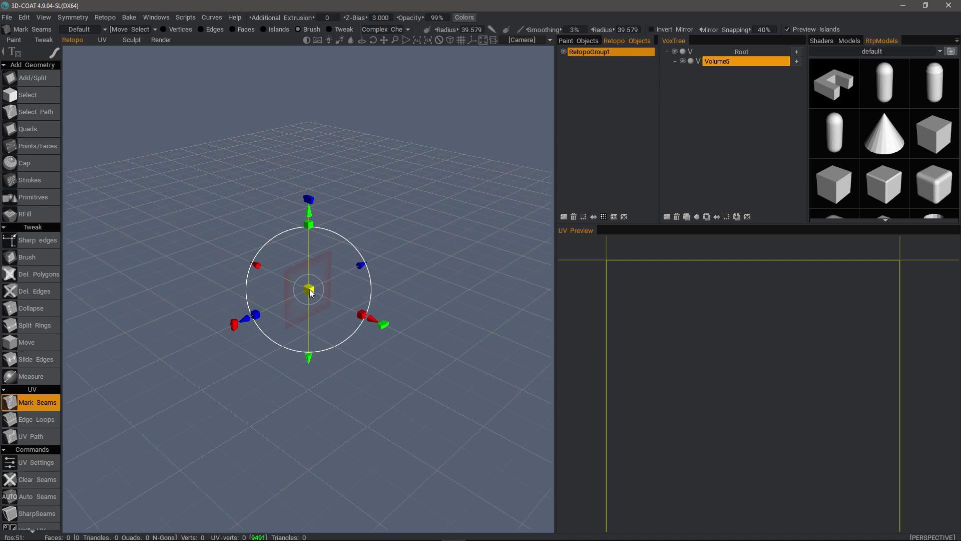
# Confirm the import of the body mesh into the Retopo room without snapping its topology to the voxel/reference mesh.
pyautogui.moveTo(311, 292); pyautogui.dragTo(575, 365)
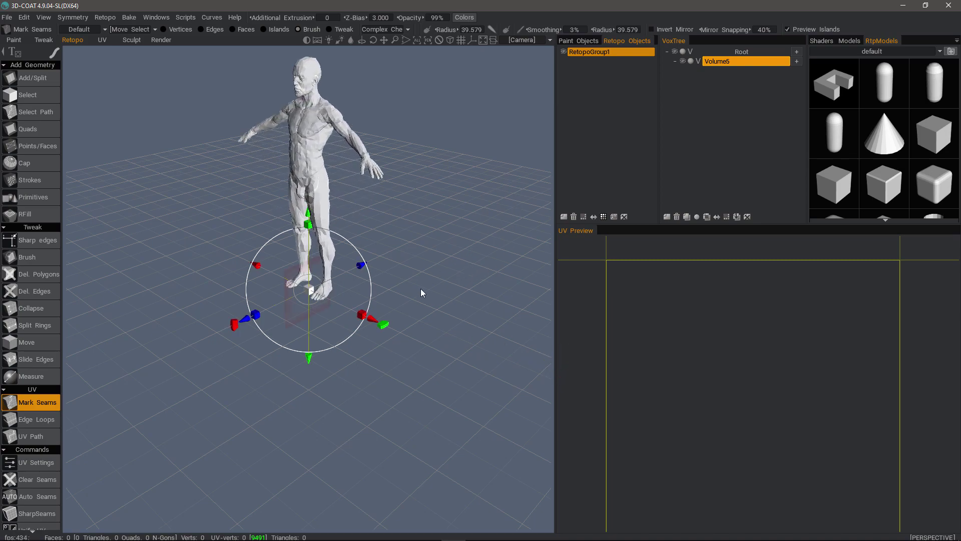
pyautogui.moveTo(421, 288); pyautogui.dragTo(335, 178)
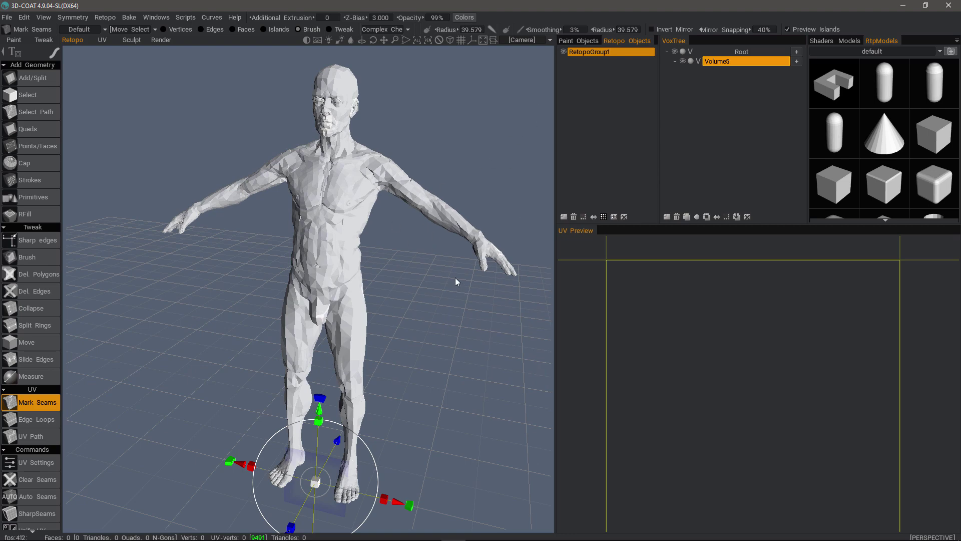
pyautogui.press('Return')
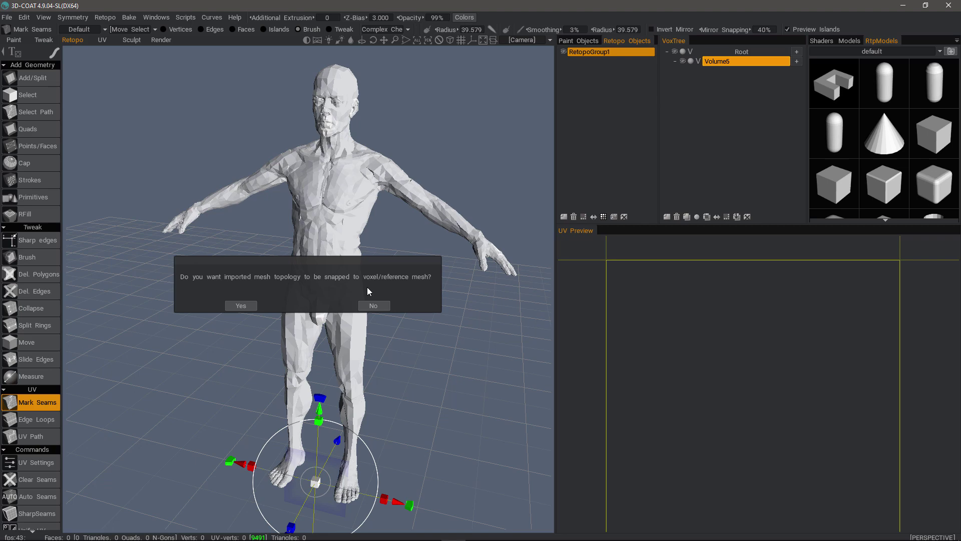
pyautogui.click(380, 306)
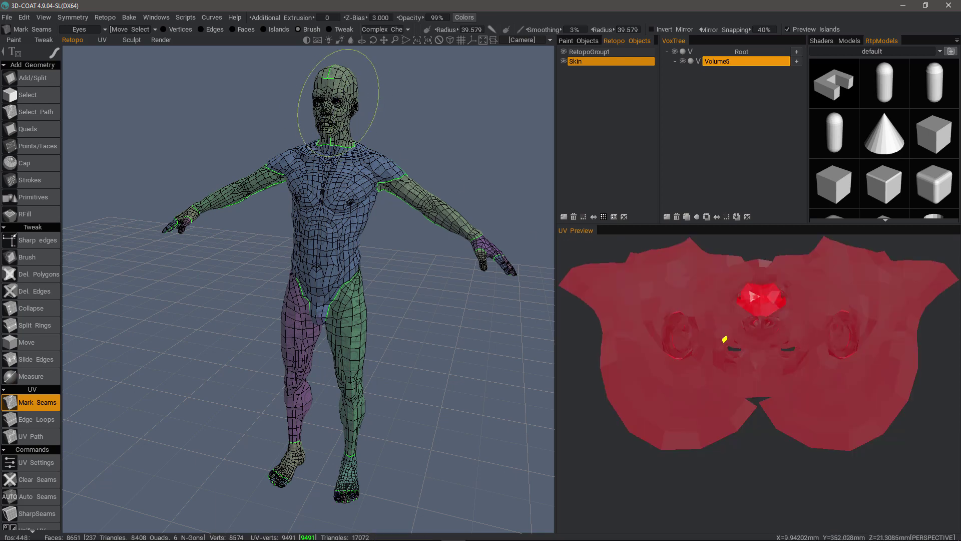
# Display the Skin UV set of the imported mesh and activate the Brush tweak tool.
pyautogui.click(89, 28)
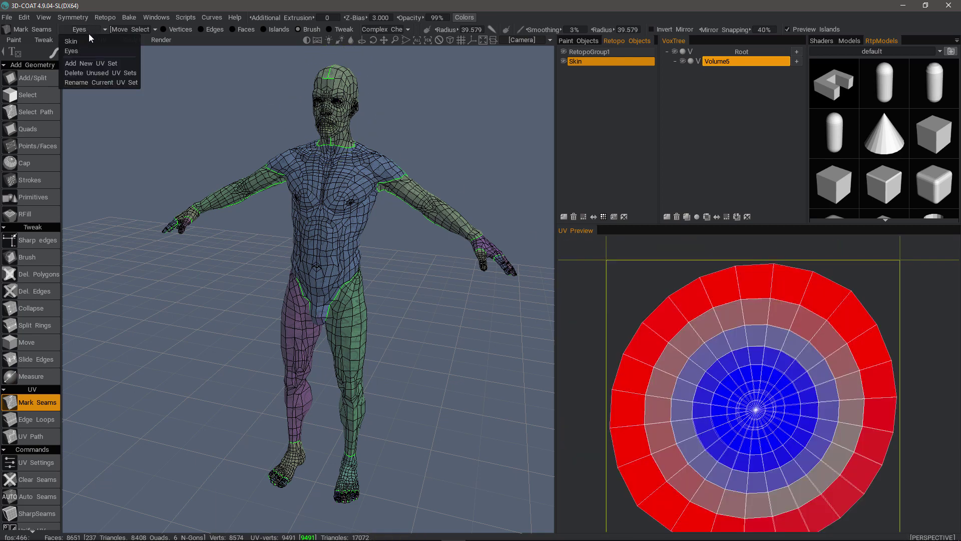
pyautogui.click(84, 42)
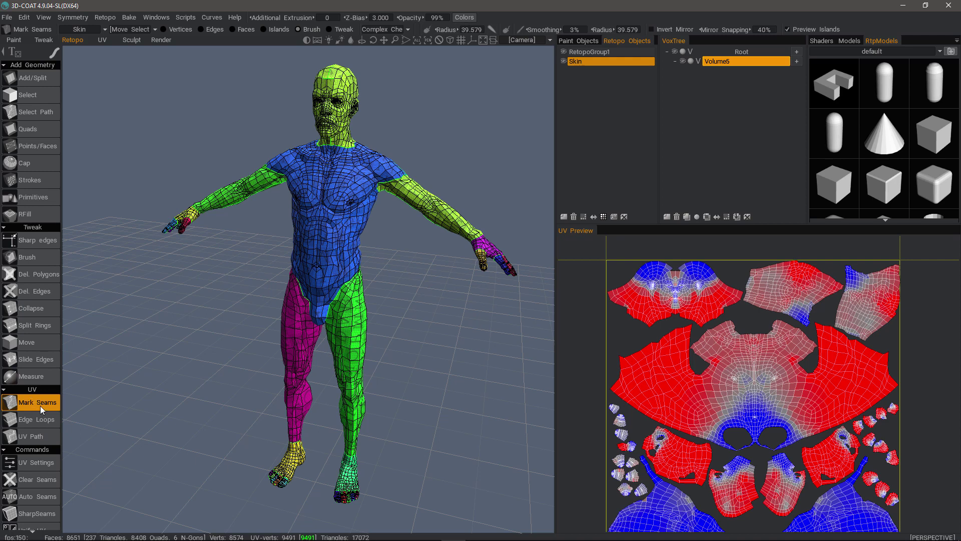
pyautogui.scroll(-4, 52, 379)
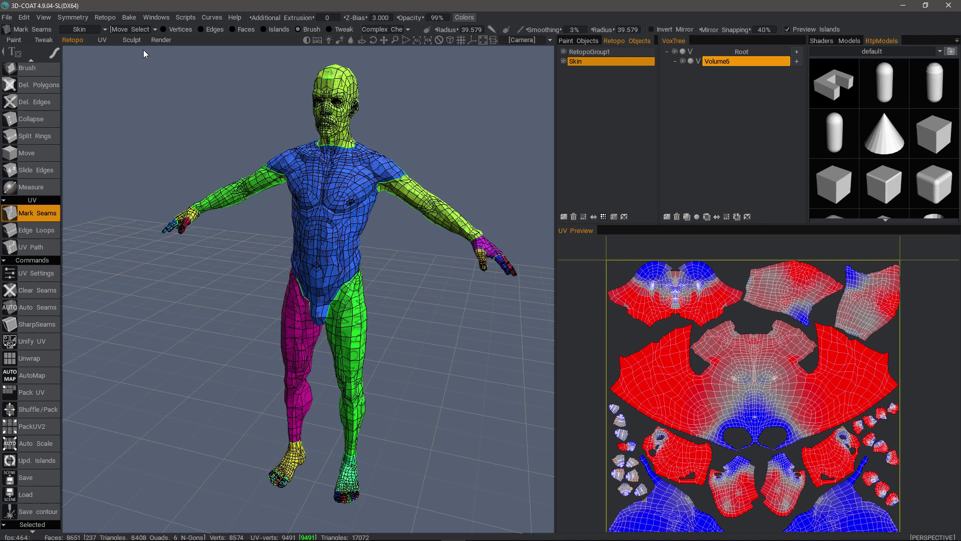
pyautogui.click(102, 40)
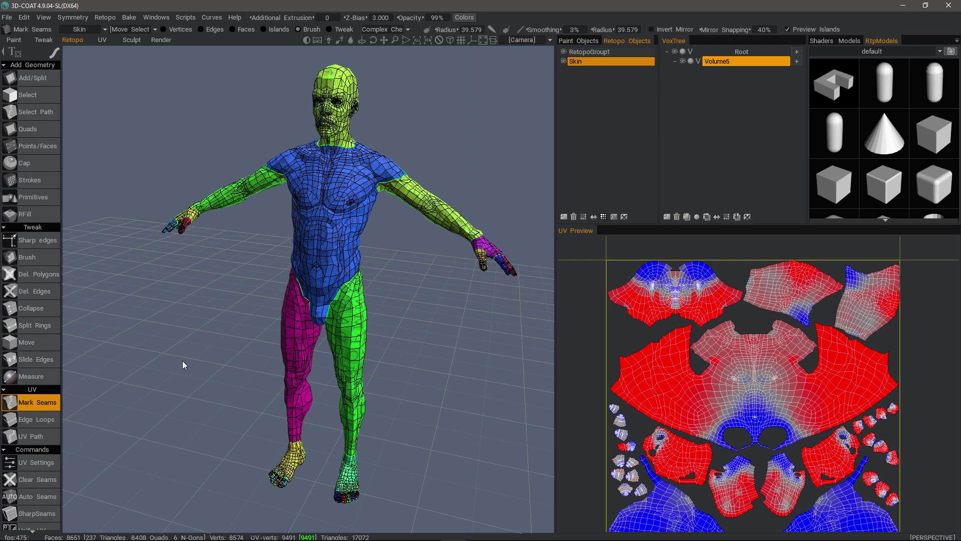
pyautogui.scroll(-3, 24, 193)
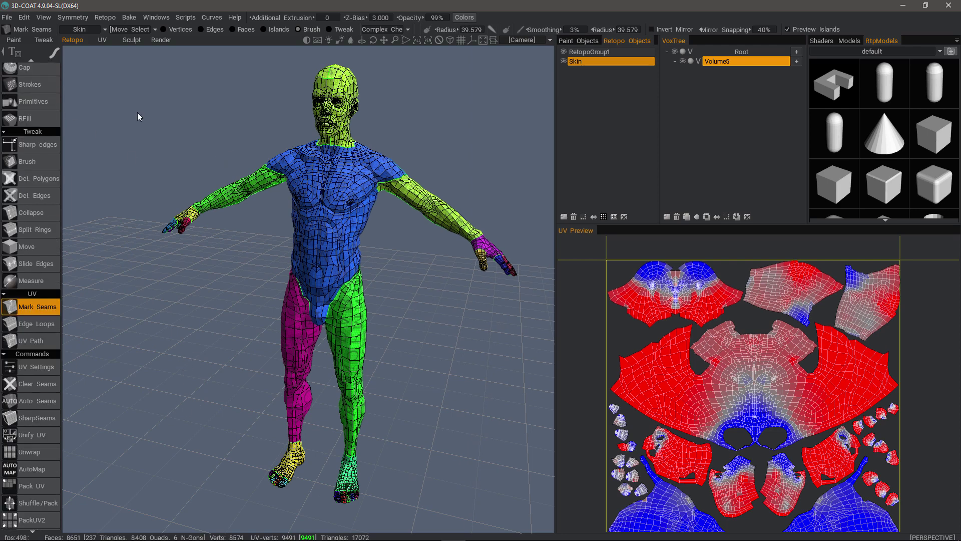
pyautogui.click(38, 163)
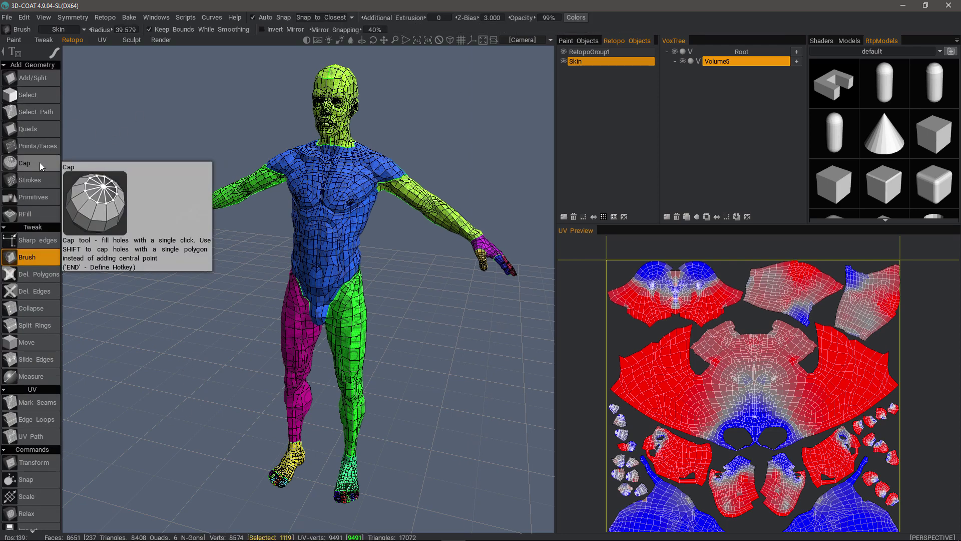
# Inspect the imported retopo body mesh from several angles and look through the available retopo tools and commands.
pyautogui.moveTo(108, 249); pyautogui.dragTo(151, 242)
pyautogui.moveTo(357, 184); pyautogui.dragTo(345, 183, button='right')
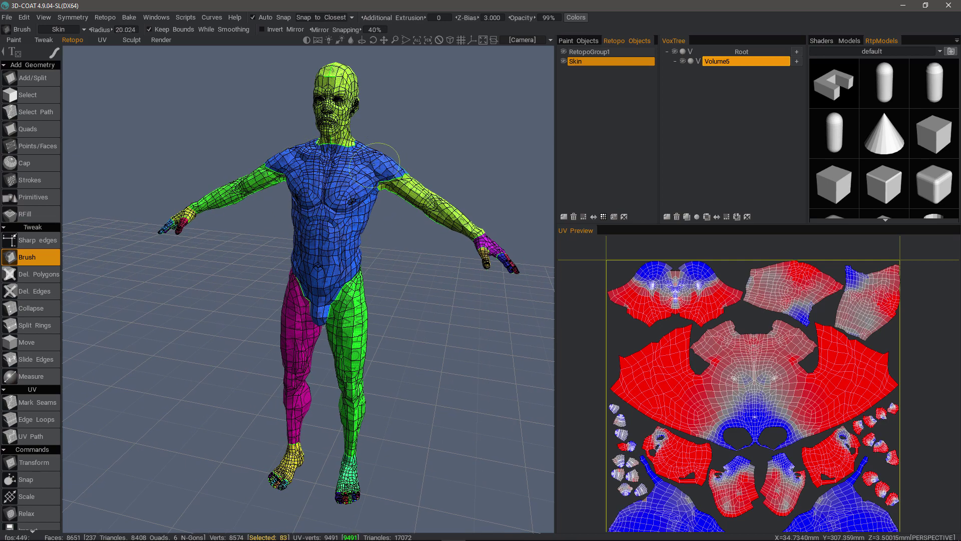
pyautogui.moveTo(388, 197); pyautogui.dragTo(416, 195)
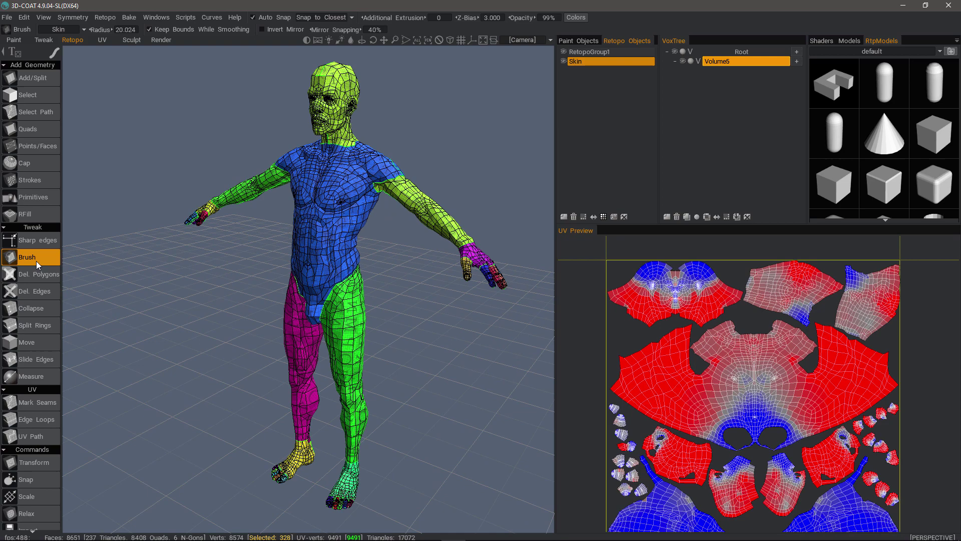
pyautogui.moveTo(68, 263); pyautogui.dragTo(161, 305)
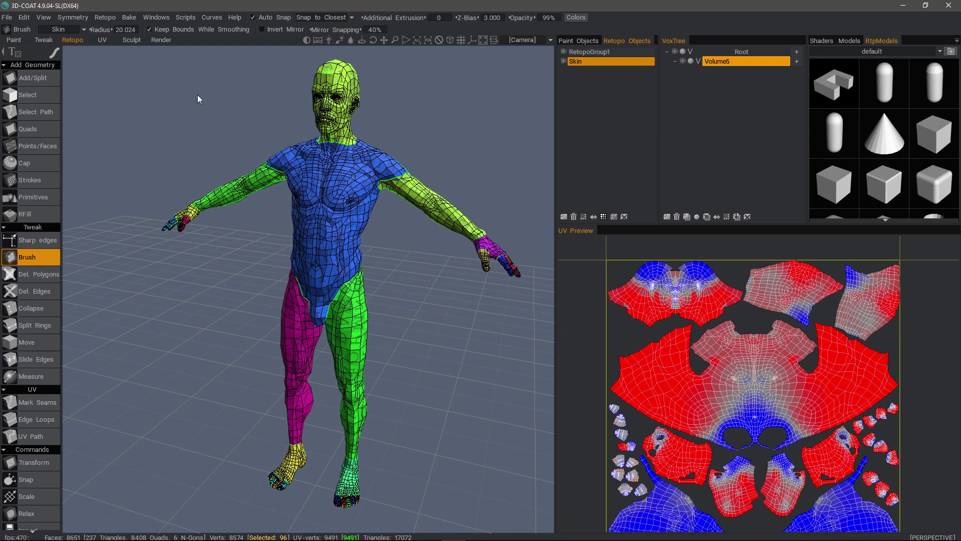
pyautogui.moveTo(93, 50); pyautogui.dragTo(73, 40)
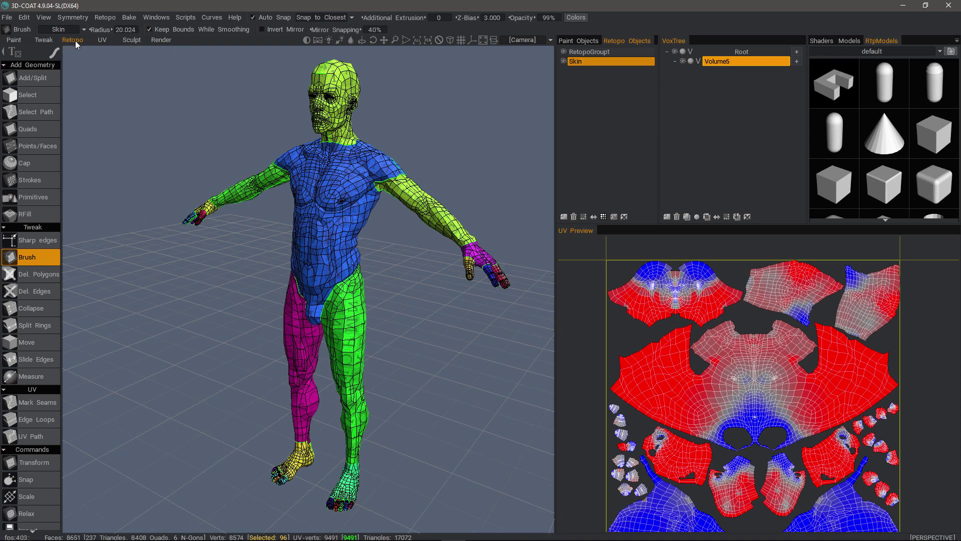
pyautogui.moveTo(145, 70); pyautogui.dragTo(197, 119)
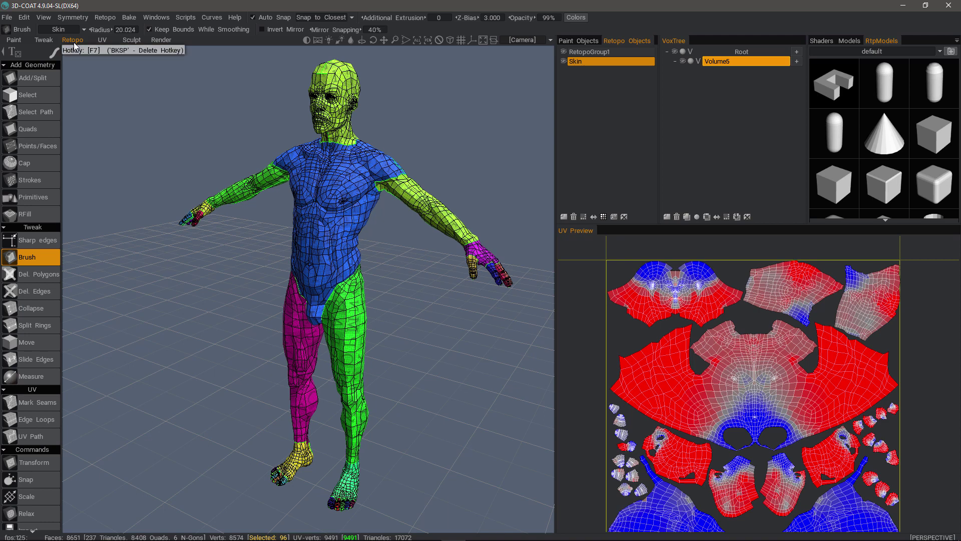
pyautogui.press('End')
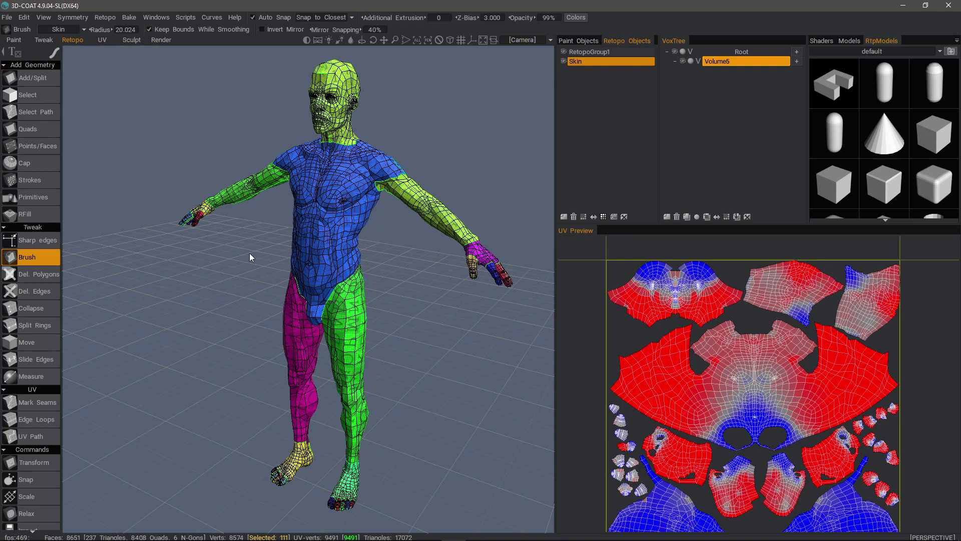
pyautogui.scroll(4, 229, 287)
pyautogui.scroll(5, 242, 288)
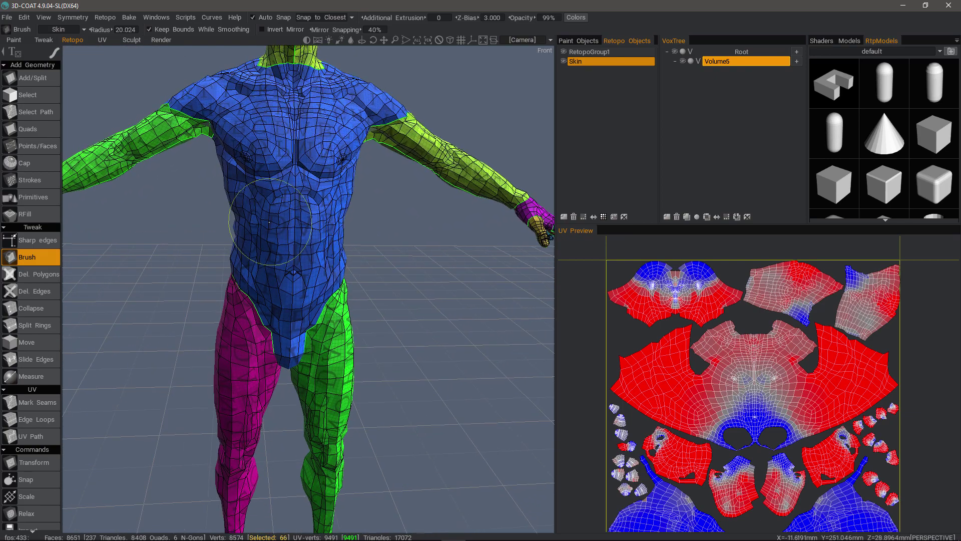
pyautogui.scroll(-4, 313, 173)
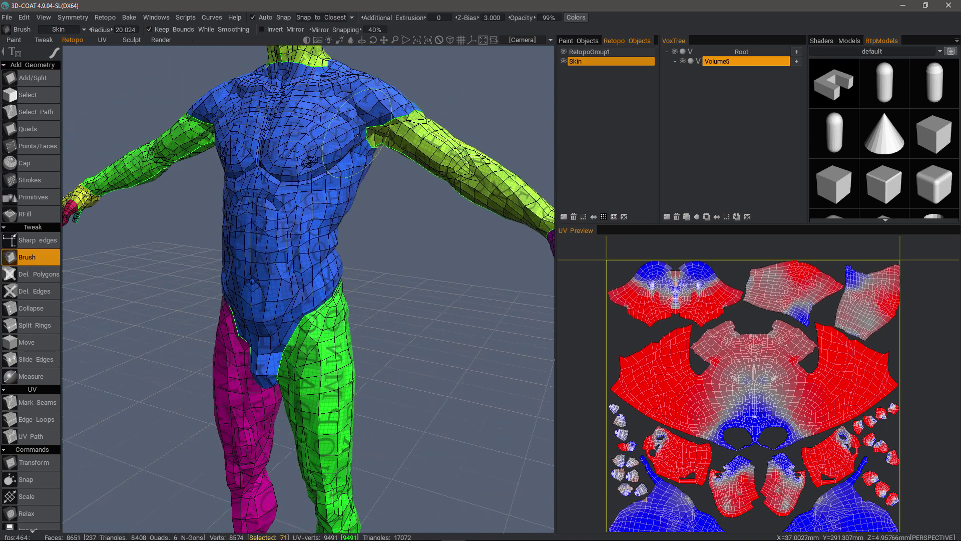
pyautogui.moveTo(313, 173); pyautogui.dragTo(311, 212)
pyautogui.scroll(4, 311, 213)
pyautogui.scroll(-3, 311, 213)
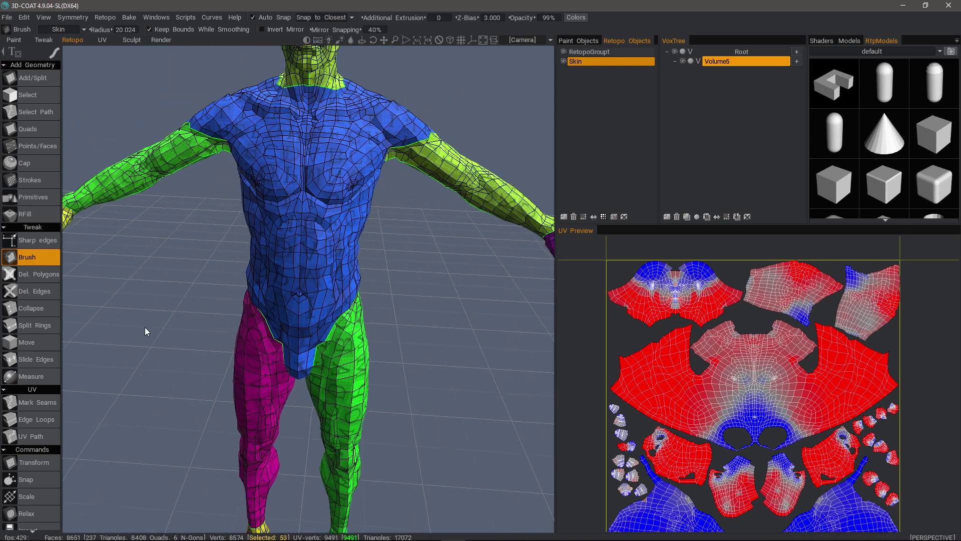
pyautogui.scroll(-5, 38, 466)
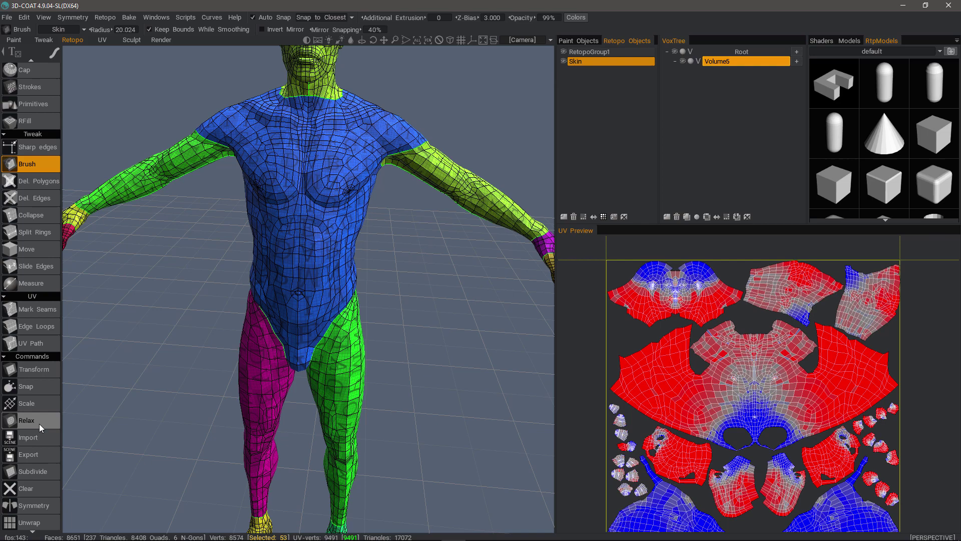
pyautogui.scroll(-5, 104, 436)
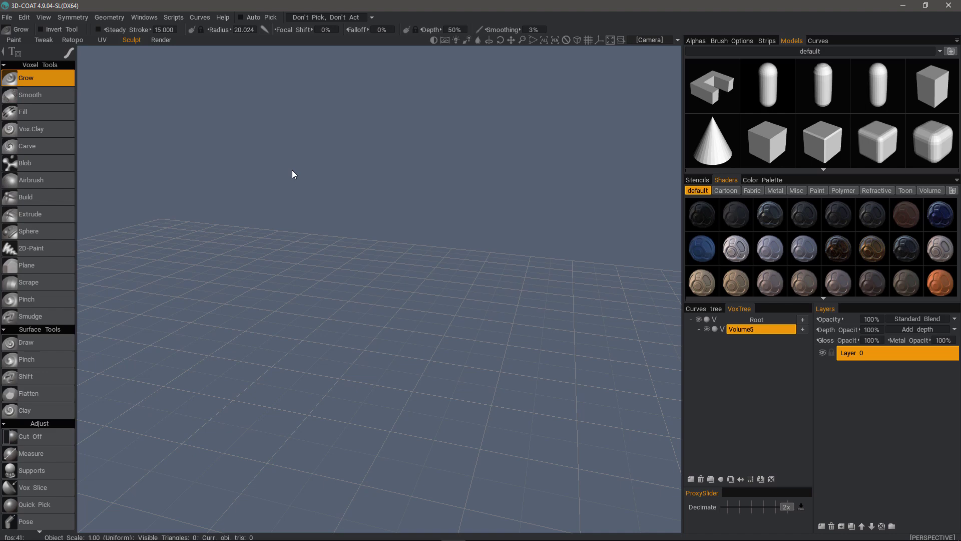
# Bring the Skin retopo mesh into the Sculpt room as a surface sculpt object.
pyautogui.click(113, 18)
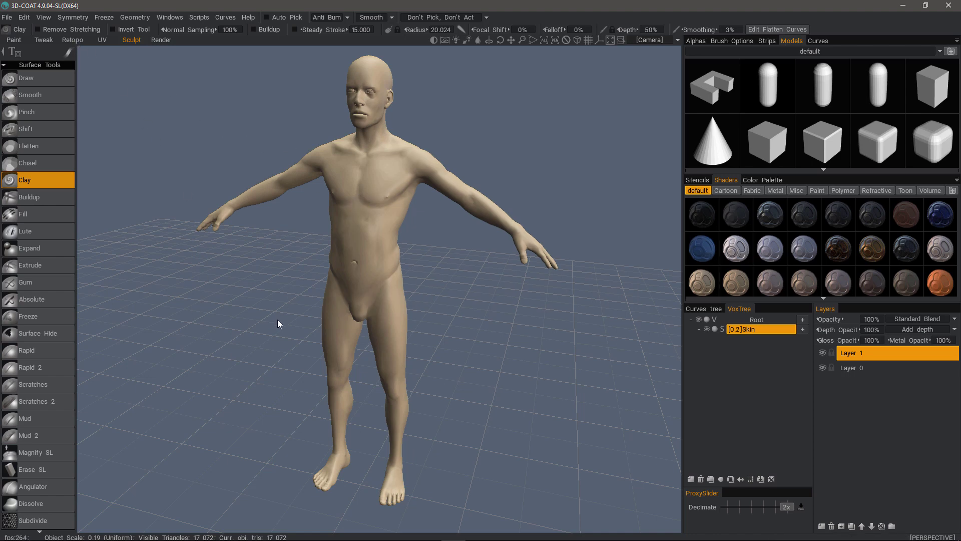
pyautogui.moveTo(279, 323); pyautogui.dragTo(481, 346)
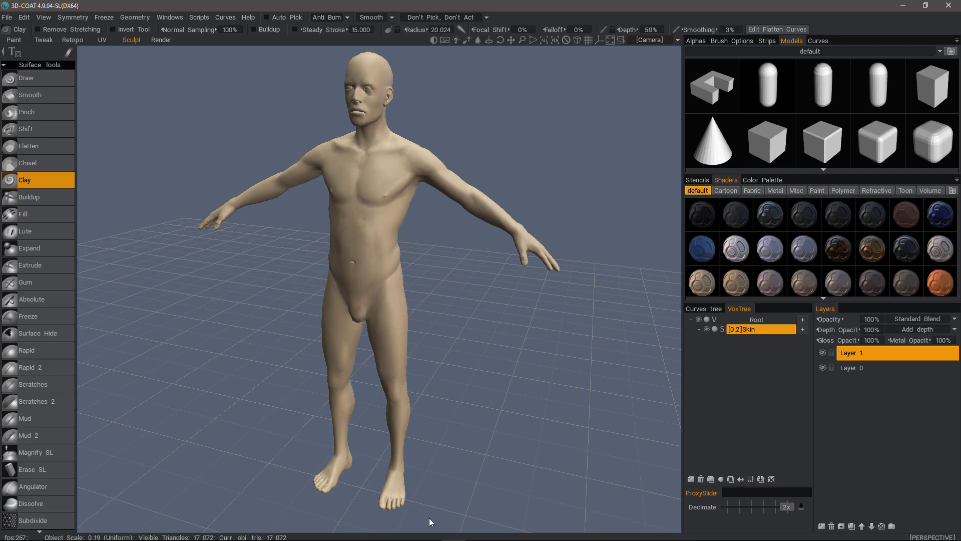
# Switch to Modo to view the Applink dialog and the source mesh, and return to 3D-Coat.
pyautogui.click(430, 532)
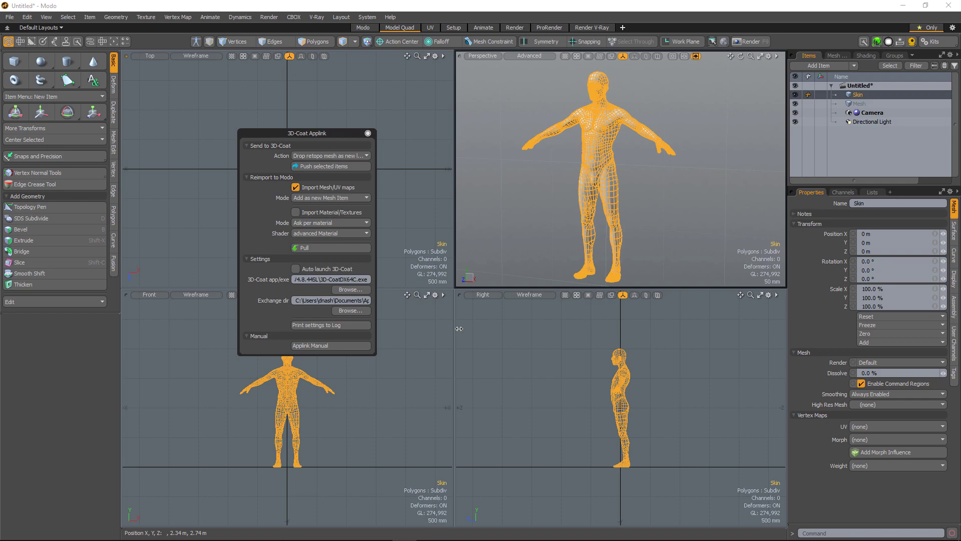
pyautogui.click(404, 529)
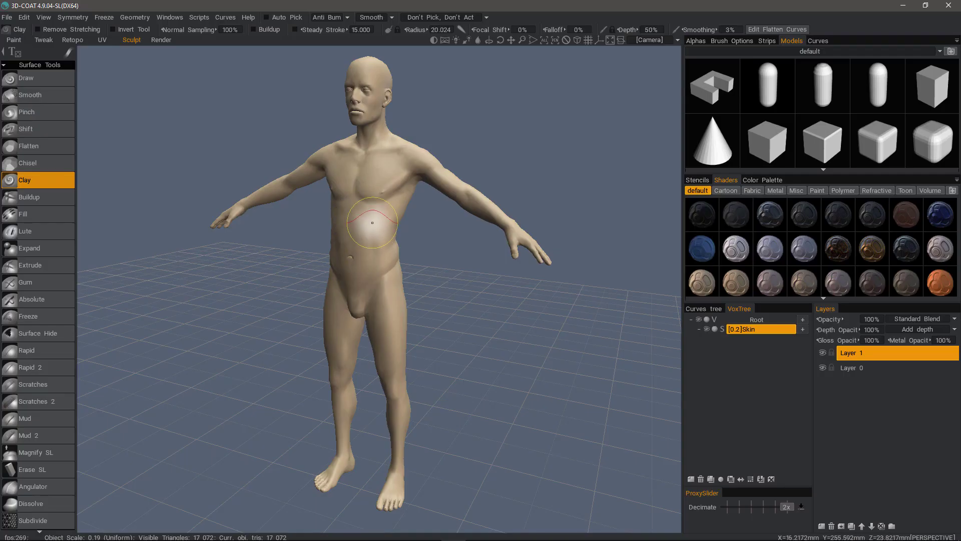
# Reduce the brush radius to about 8.2 and display the Skin sculpt mesh as a wireframe.
pyautogui.moveTo(369, 234); pyautogui.dragTo(351, 234, button='right')
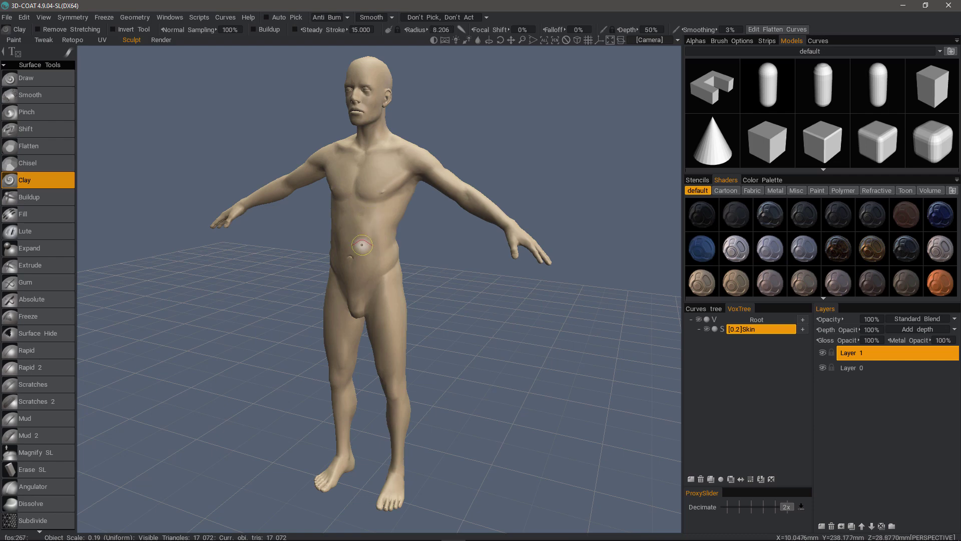
pyautogui.moveTo(397, 176)
pyautogui.mouseDown(button='middle')
pyautogui.moveTo(360, 230)
pyautogui.moveTo(355, 202)
pyautogui.moveTo(257, 240)
pyautogui.moveTo(279, 54)
pyautogui.moveTo(397, 111)
pyautogui.moveTo(334, 293)
pyautogui.moveTo(350, 336)
pyautogui.moveTo(346, 120)
pyautogui.moveTo(392, 300)
pyautogui.moveTo(401, 298)
pyautogui.mouseUp(button='middle')
pyautogui.press('w')
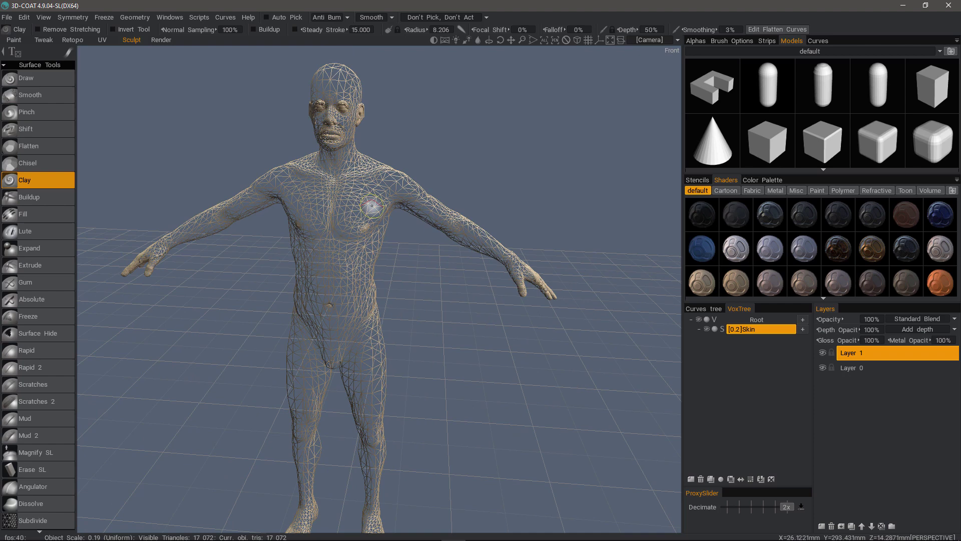
pyautogui.moveTo(372, 205); pyautogui.dragTo(740, 354, button='middle')
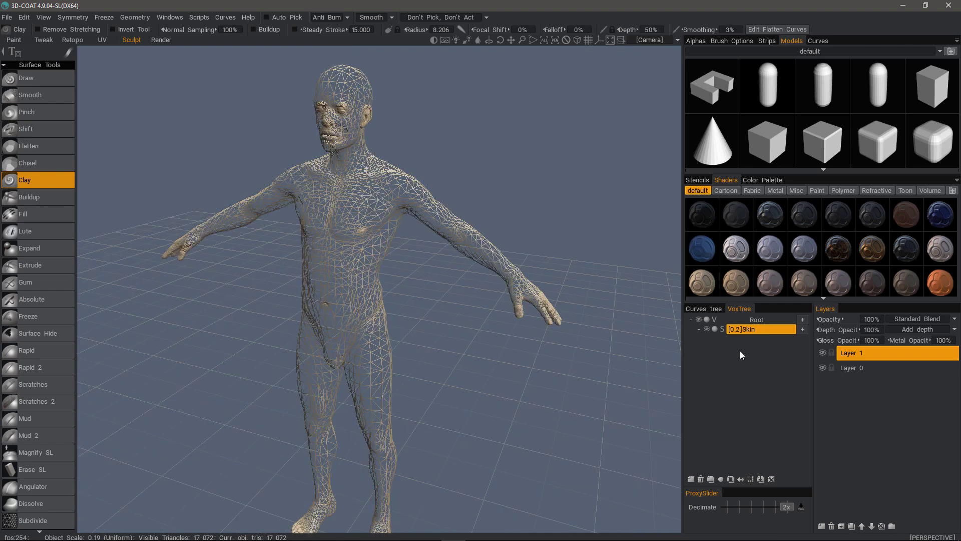
# Duplicate the Skin object and hide the original.
pyautogui.click(711, 479)
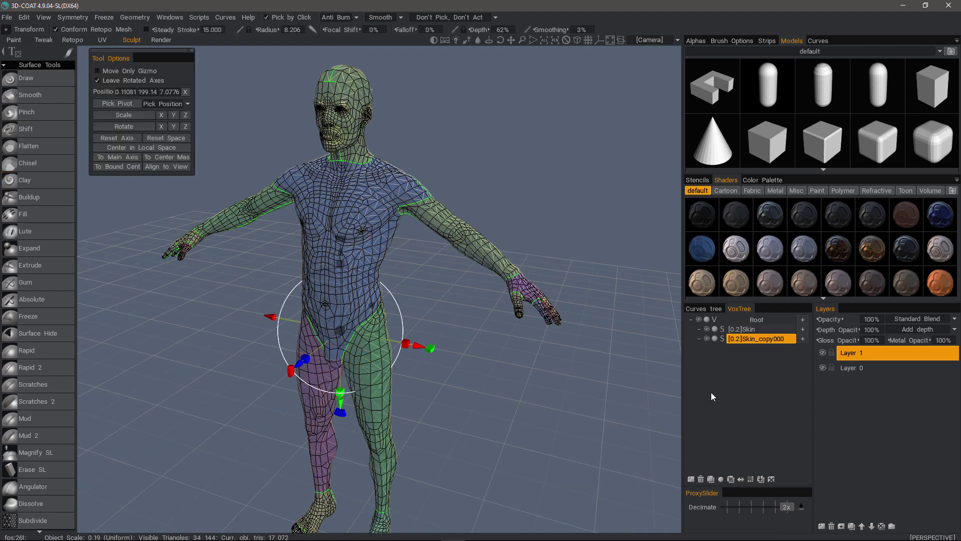
pyautogui.click(707, 329)
pyautogui.moveTo(651, 325); pyautogui.dragTo(515, 311, button='middle')
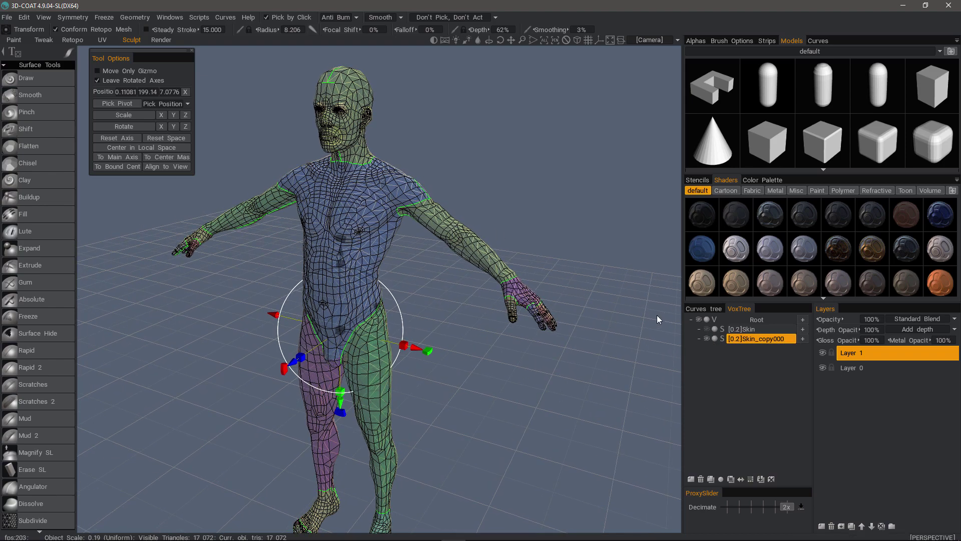
pyautogui.moveTo(669, 301); pyautogui.dragTo(669, 301, button='middle')
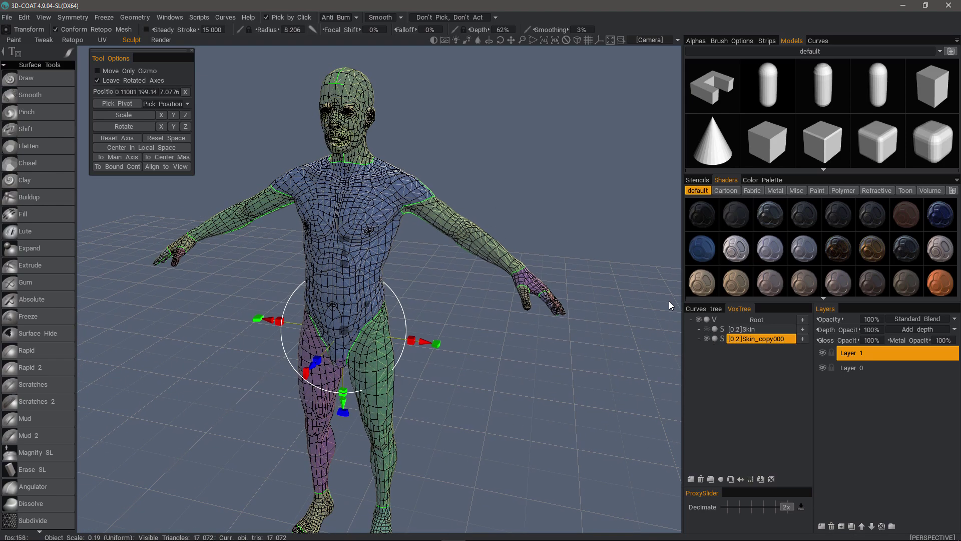
# Turn off Conform Retopo Mesh for the Transform tool.
pyautogui.click(55, 28)
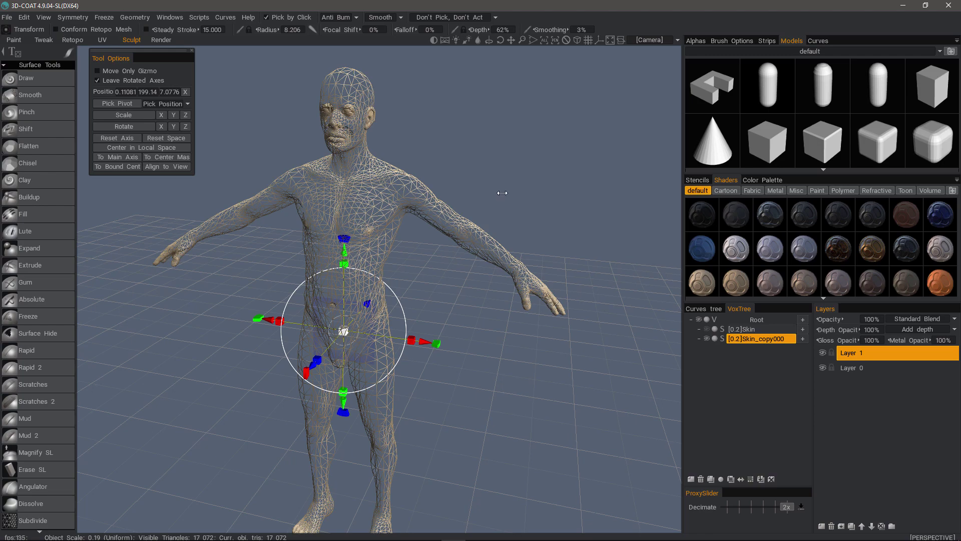
pyautogui.moveTo(494, 200); pyautogui.dragTo(669, 323)
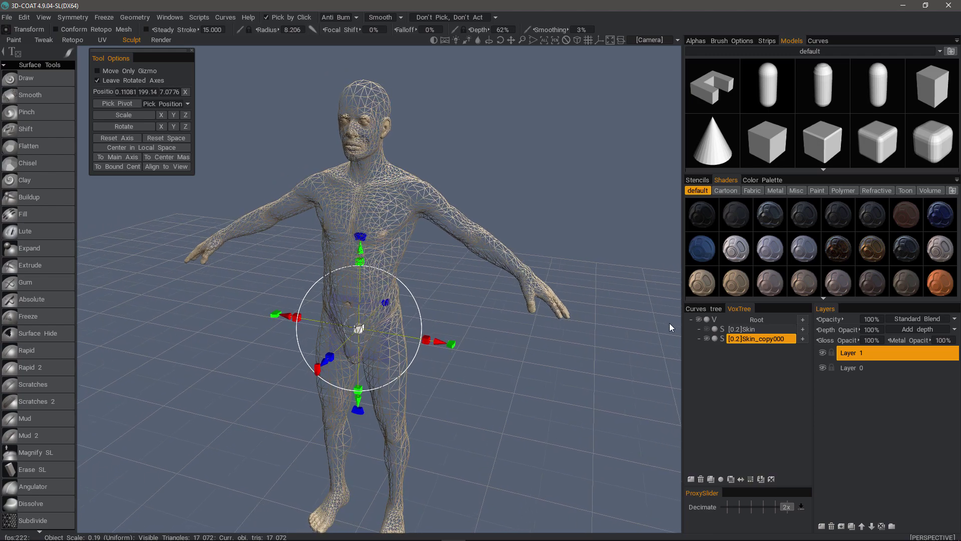
# Convert the Skin copy from surface to voxels with a required poly count of 500 000 and auto close holes.
pyautogui.click(723, 339)
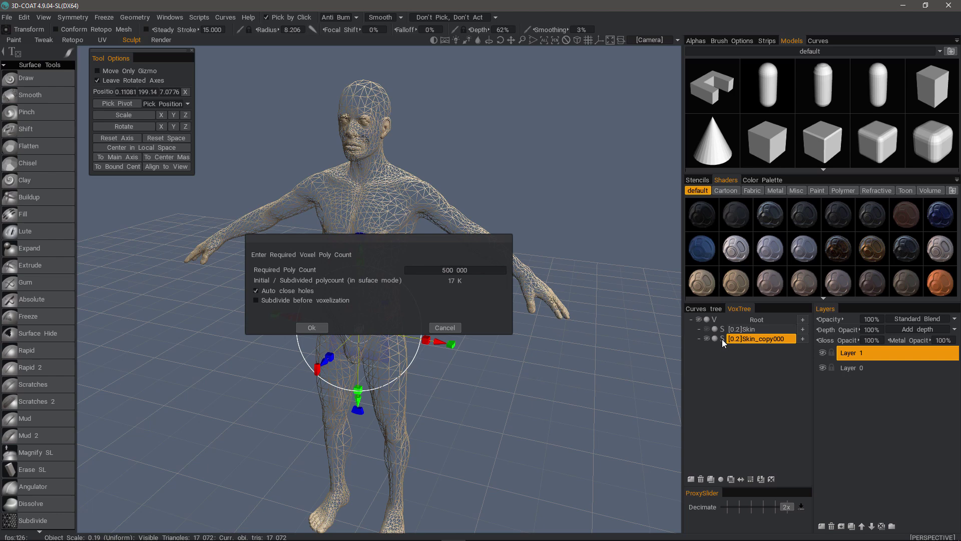
pyautogui.moveTo(429, 248); pyautogui.dragTo(550, 326)
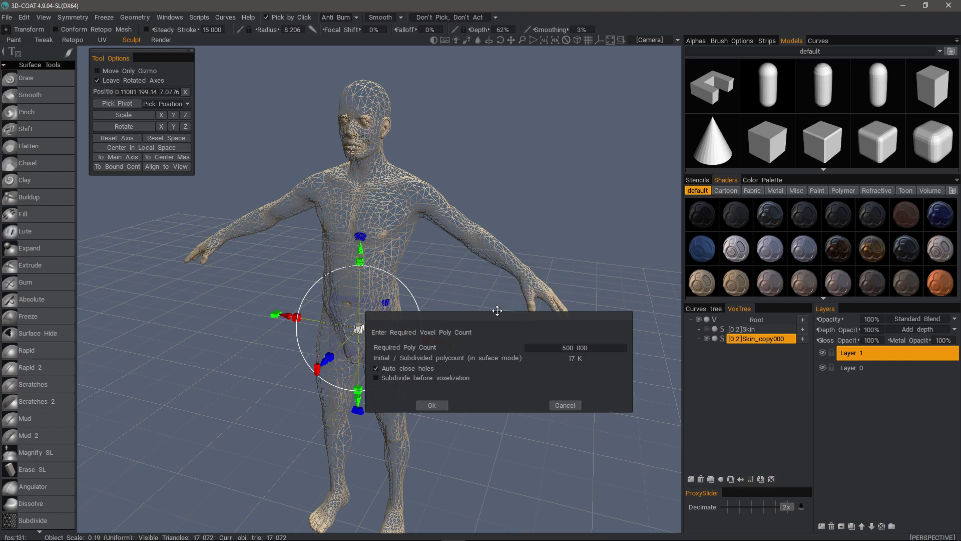
pyautogui.click(434, 405)
pyautogui.moveTo(366, 216)
pyautogui.keyDown('alt'); pyautogui.mouseDown()
pyautogui.moveTo(341, 220)
pyautogui.moveTo(391, 235)
pyautogui.moveTo(361, 247)
pyautogui.moveTo(340, 400)
pyautogui.moveTo(325, 425)
pyautogui.moveTo(275, 302)
pyautogui.moveTo(427, 328)
pyautogui.mouseUp(); pyautogui.keyUp('alt')
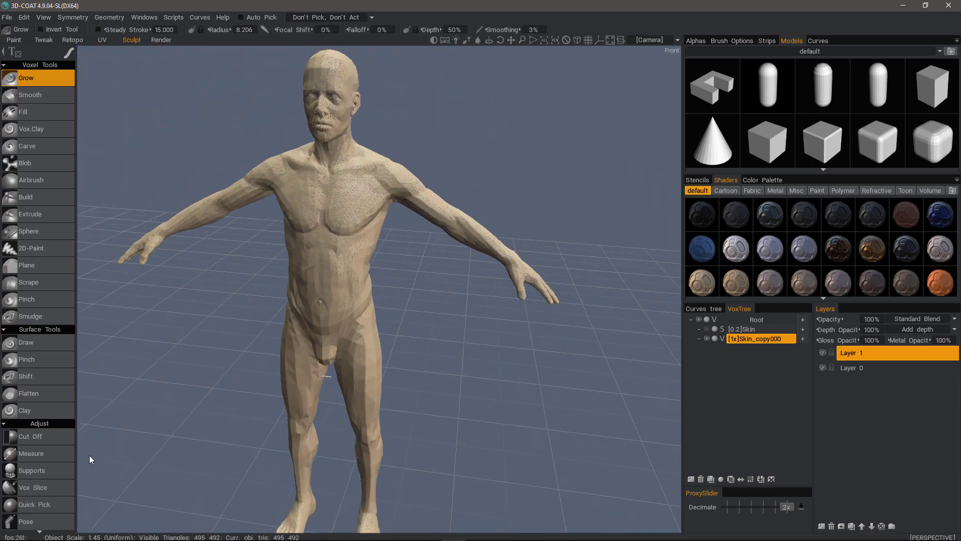
# Smooth the whole voxelized body repeatedly with the Smooth All command.
pyautogui.scroll(-10, 50, 451)
pyautogui.click(49, 520)
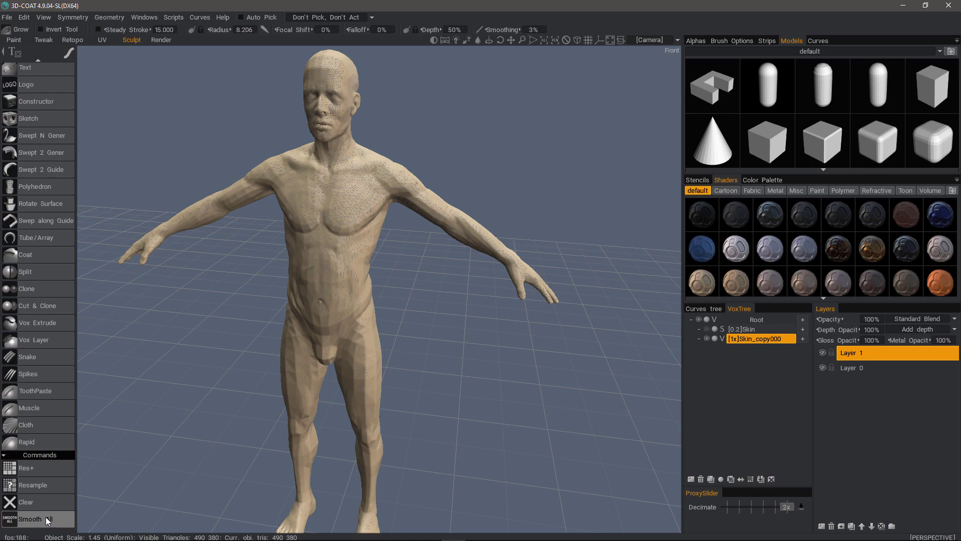
pyautogui.click(50, 521)
pyautogui.click(51, 521)
pyautogui.click(50, 520)
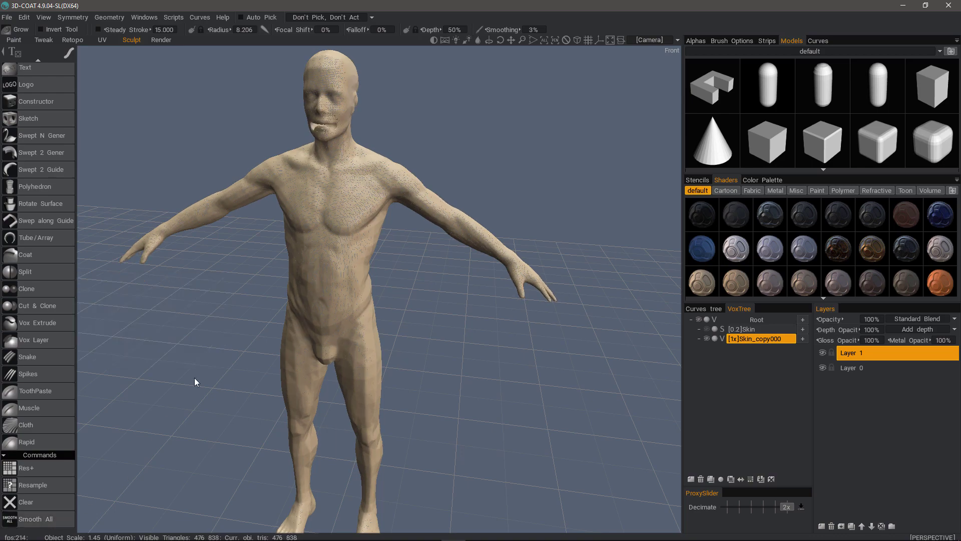
# Undo the smoothing, voxelization and duplication, and show the original Skin object again.
pyautogui.moveTo(196, 382)
pyautogui.mouseDown()
pyautogui.moveTo(242, 236)
pyautogui.moveTo(215, 382)
pyautogui.moveTo(293, 182)
pyautogui.moveTo(401, 195)
pyautogui.moveTo(472, 285)
pyautogui.moveTo(430, 390)
pyautogui.moveTo(506, 347)
pyautogui.mouseUp()
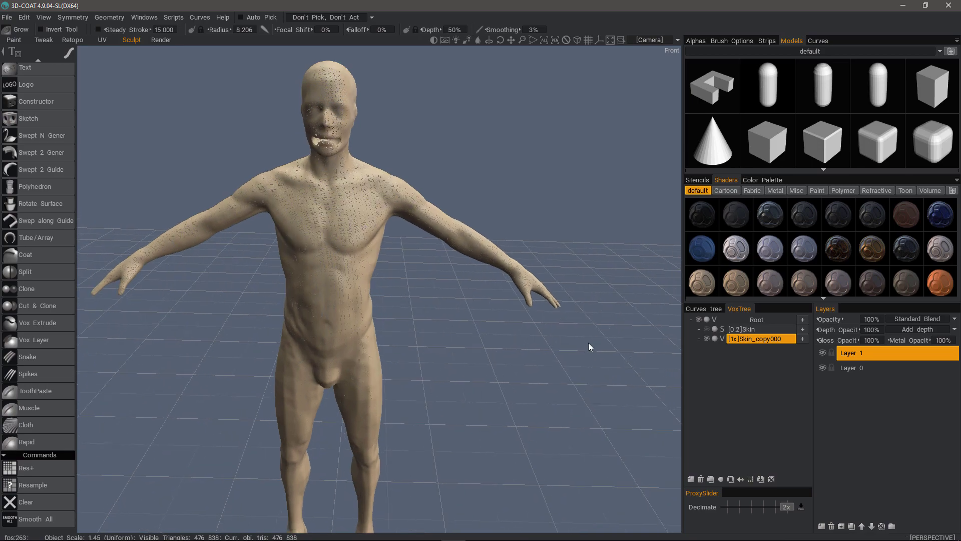
pyautogui.hotkey('ctrl', 'z')
pyautogui.click(707, 329)
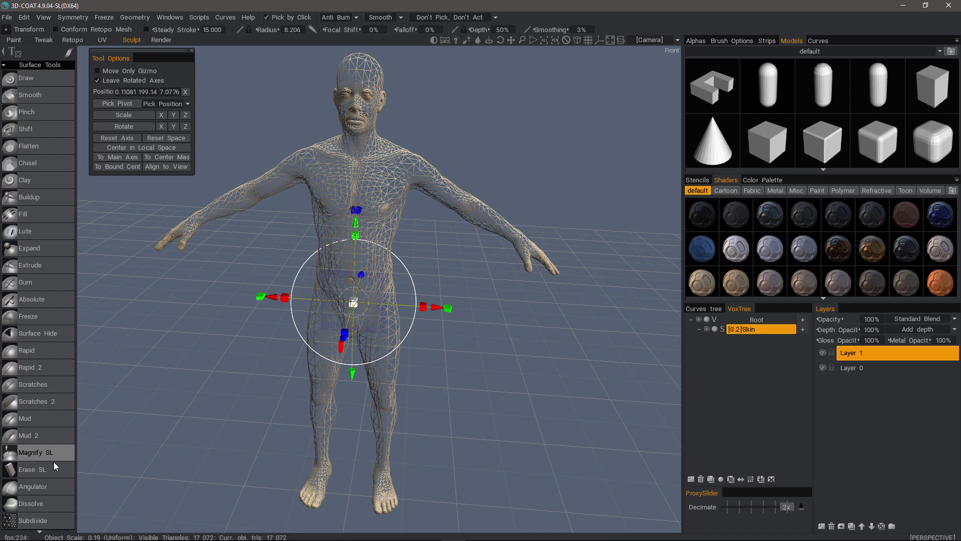
# Activate the Import object tool, look over its mesh import and subdivision options, and close the tool options.
pyautogui.scroll(-10, 53, 462)
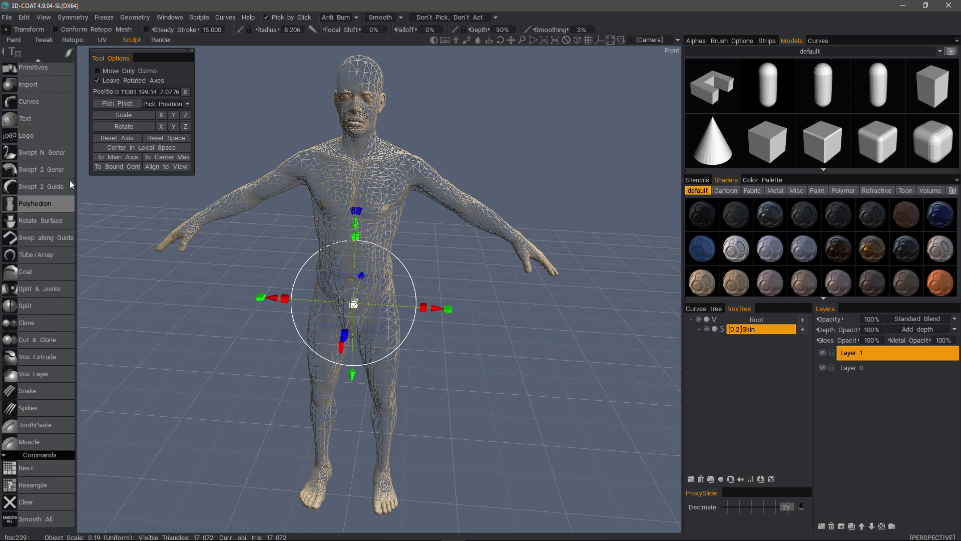
pyautogui.scroll(5, 52, 284)
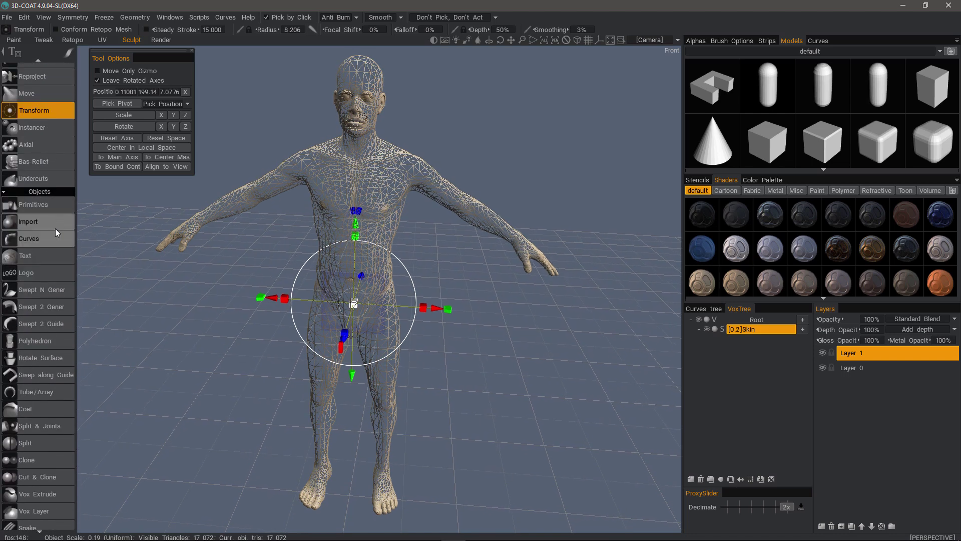
pyautogui.click(45, 223)
pyautogui.moveTo(205, 279); pyautogui.dragTo(180, 281)
pyautogui.click(157, 279)
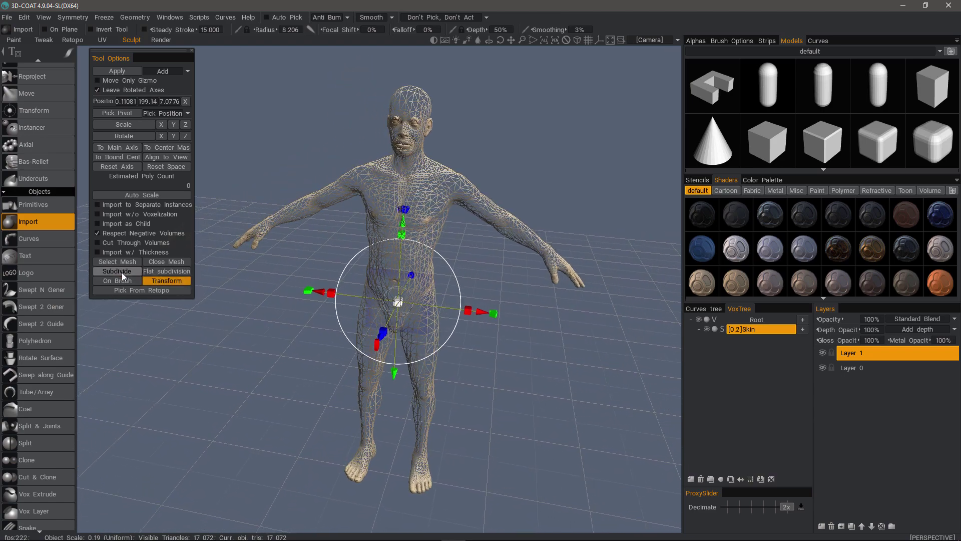
pyautogui.click(192, 51)
pyautogui.moveTo(569, 290); pyautogui.dragTo(756, 411)
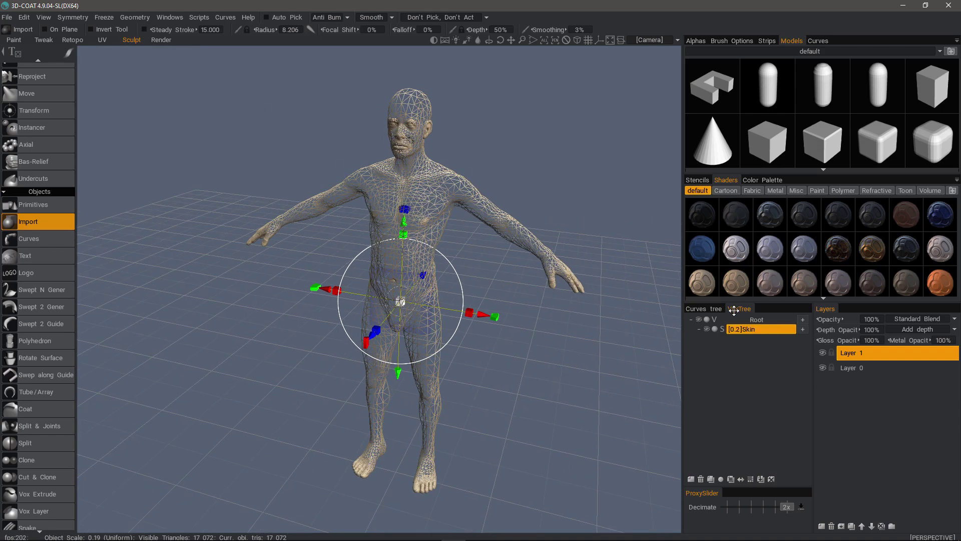